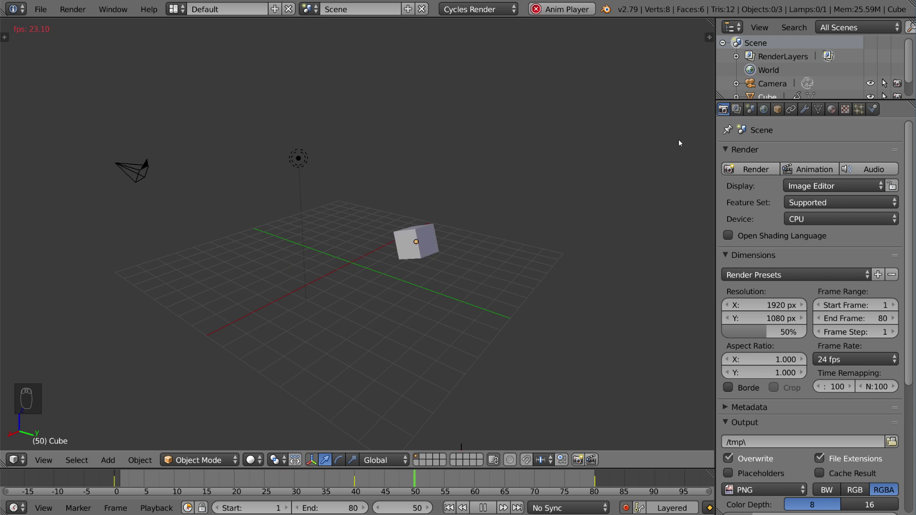
Split the 3D view side by side and make the left half a Dope Sheet
{"action": "left_click_drag", "start_coordinate": [2, 467], "coordinate": [289, 457]}
{"action": "left_click", "coordinate": [14, 460]}
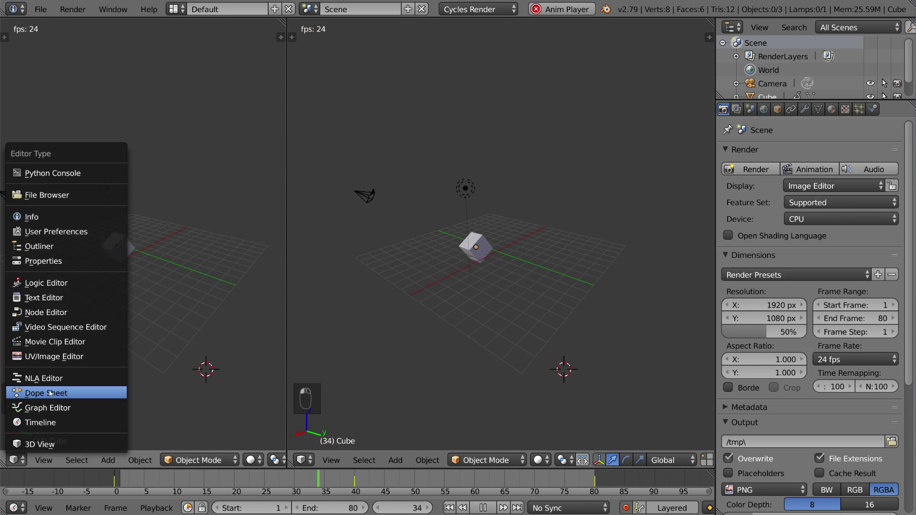
{"action": "left_click", "coordinate": [69, 394]}
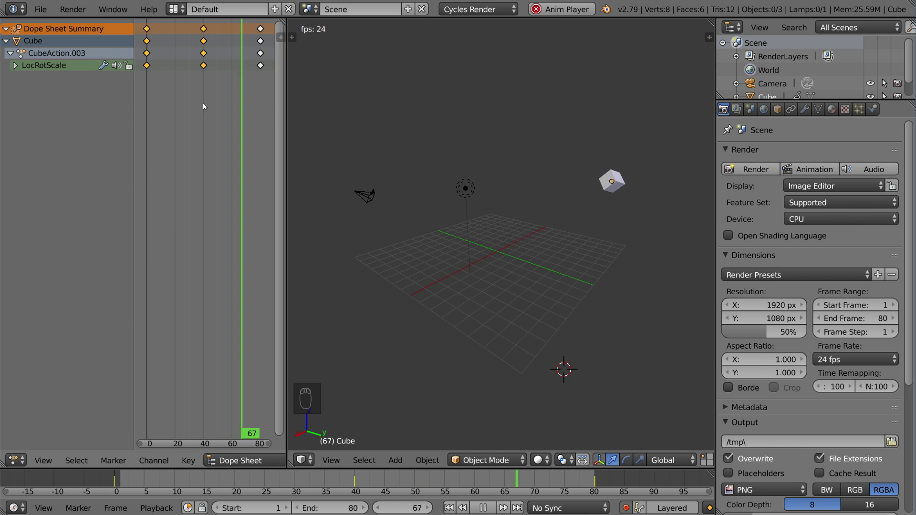
Expand LocRotScale and select individual frame-80 keys, then the X Euler Rotation channel
{"action": "left_click", "coordinate": [16, 66]}
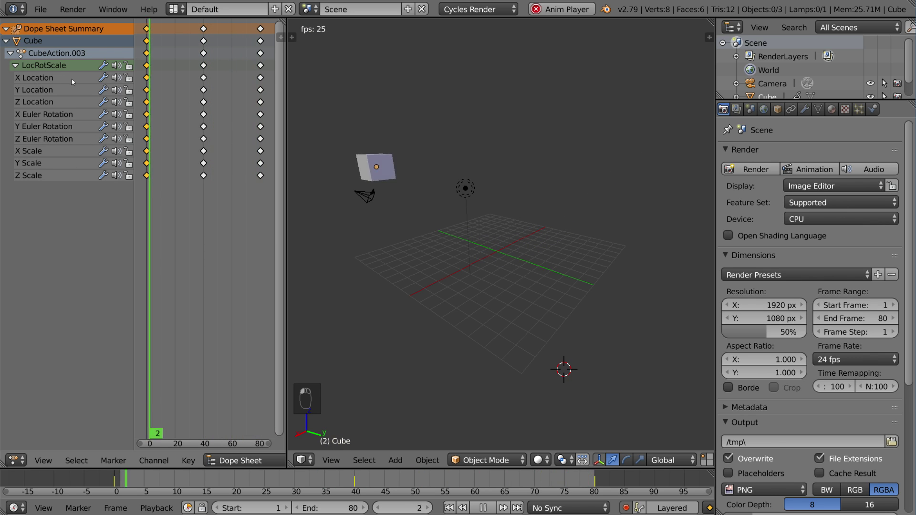
{"action": "left_click", "coordinate": [204, 101]}
{"action": "left_click", "coordinate": [260, 114]}
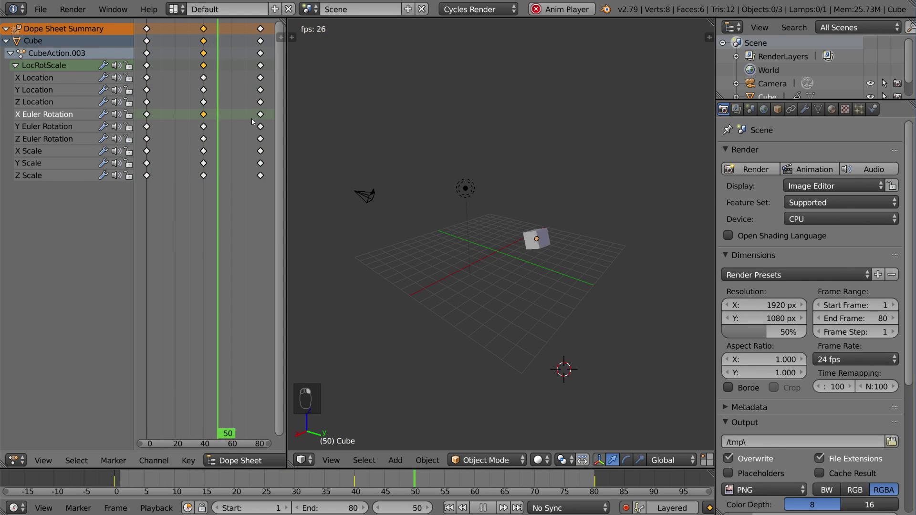
{"action": "left_click", "coordinate": [260, 175]}
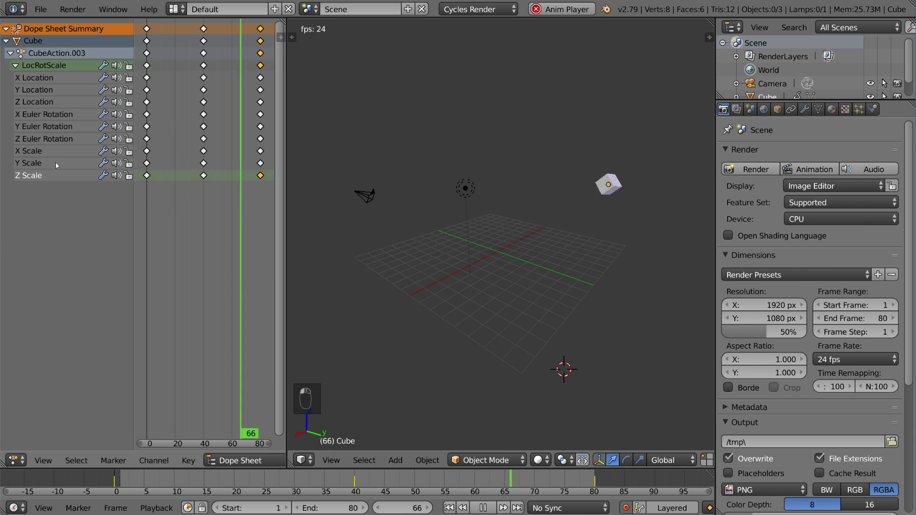
{"action": "left_click", "coordinate": [60, 115]}
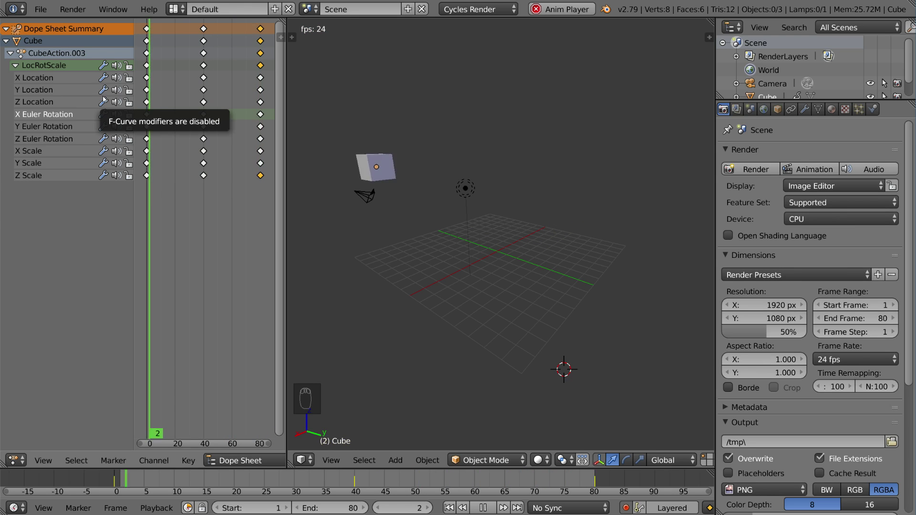
Select all the frame-0 keys, start moving them, then cancel the move
{"action": "left_click", "coordinate": [148, 54]}
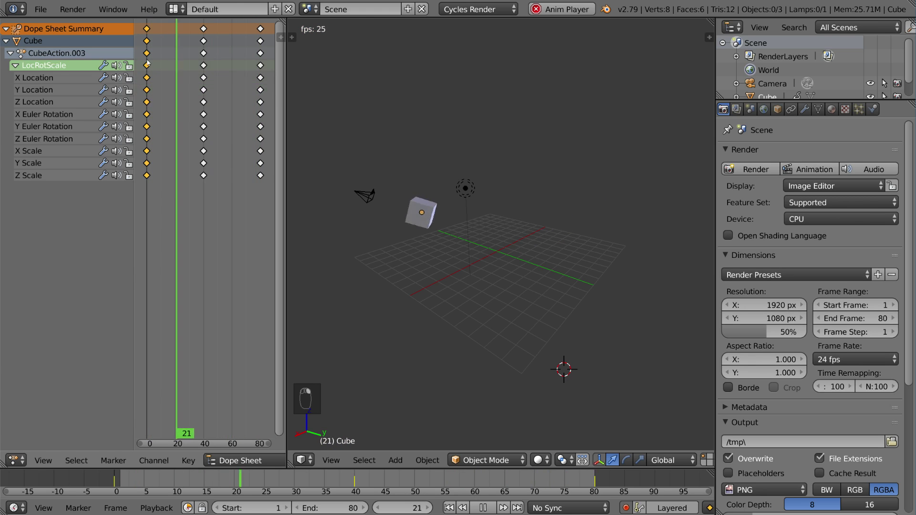
{"action": "left_click", "coordinate": [146, 102]}
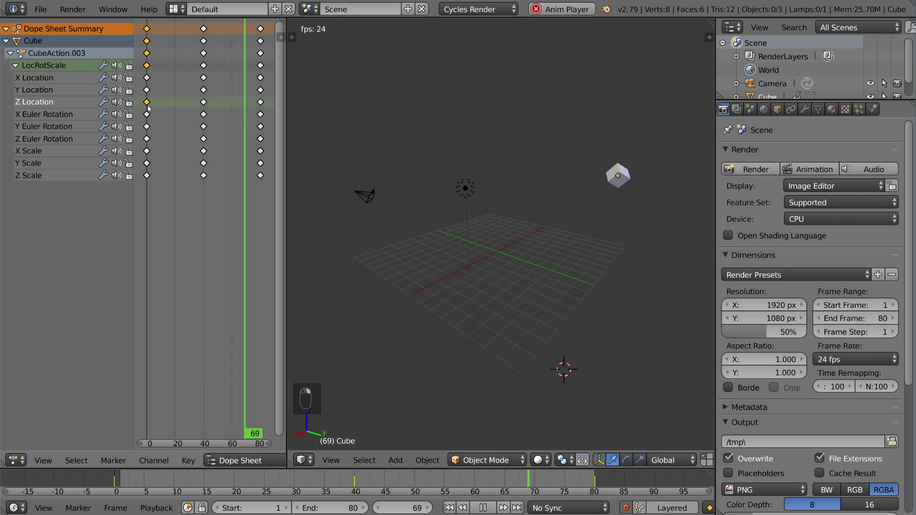
{"action": "left_click", "coordinate": [146, 175]}
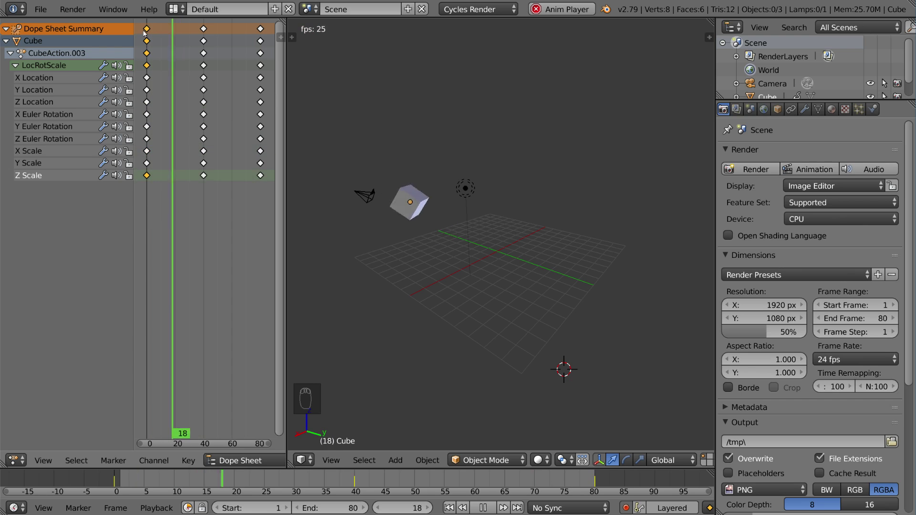
{"action": "left_click", "coordinate": [148, 29]}
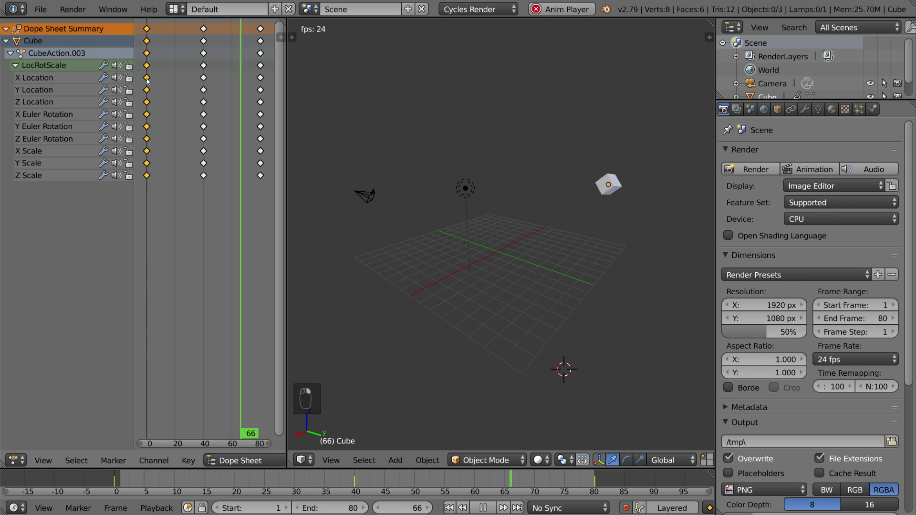
{"action": "key", "text": "g"}
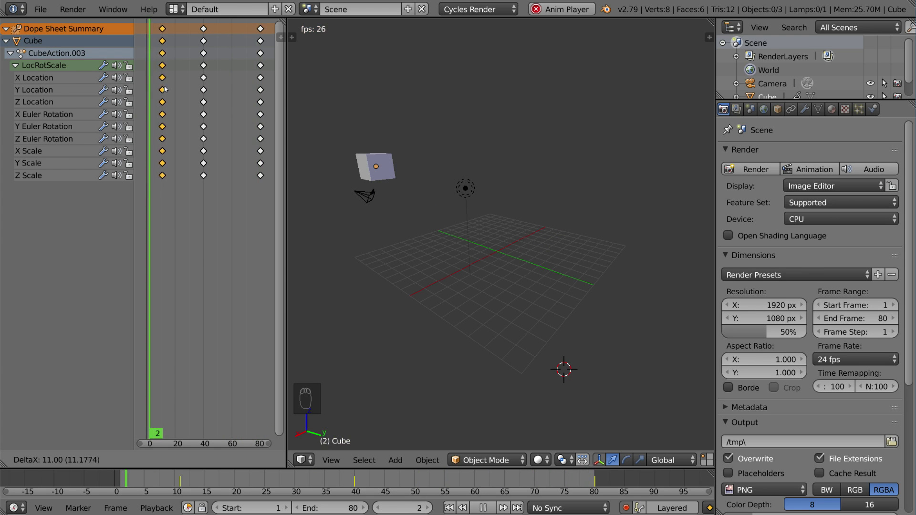
{"action": "key", "text": "Escape"}
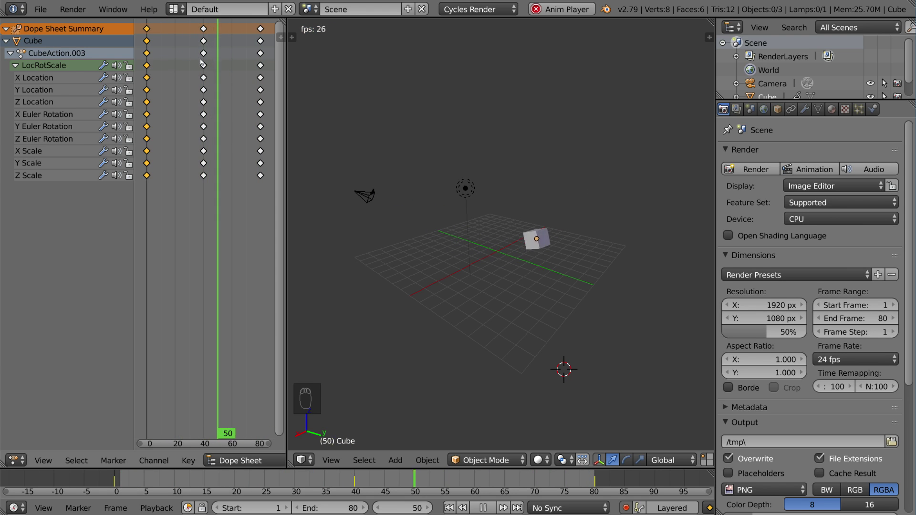
Add the frame-40 keys, stop playback, and make trial scalings of the keys, cancelling twice
{"action": "left_click", "coordinate": [203, 29], "text": "shift"}
{"action": "key", "text": "alt+a"}
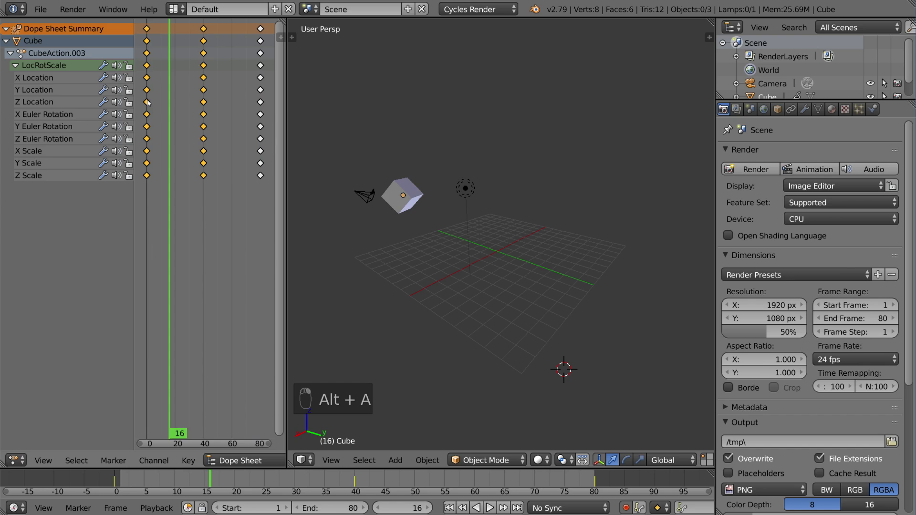
{"action": "scroll", "coordinate": [203, 89], "scroll_direction": "down", "scroll_amount": 2}
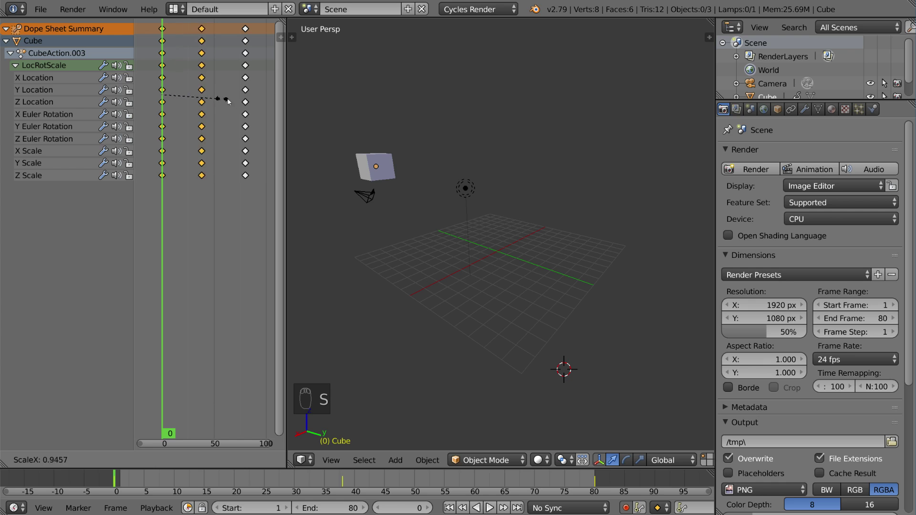
{"action": "right_click", "coordinate": [230, 97]}
{"action": "left_click", "coordinate": [176, 96]}
{"action": "key", "text": "s"}
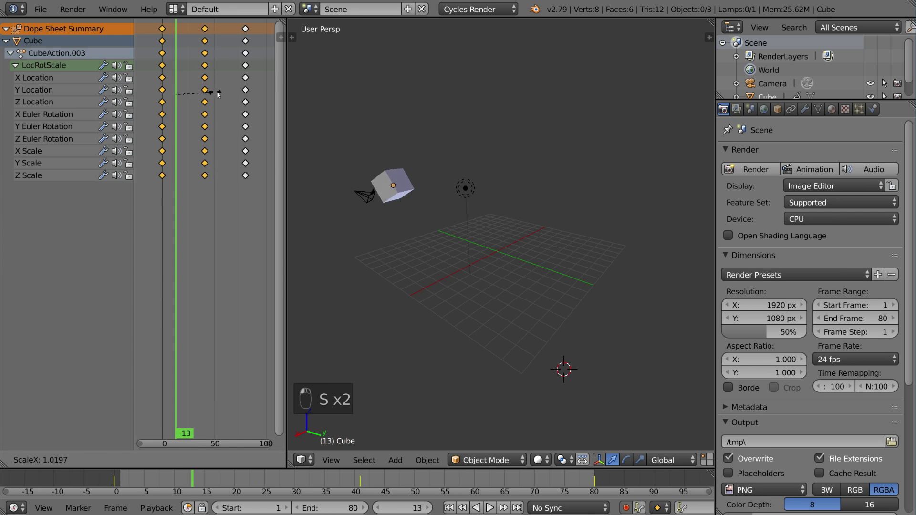
{"action": "right_click", "coordinate": [192, 95]}
{"action": "left_click_drag", "start_coordinate": [203, 95], "coordinate": [194, 94]}
Rescale the keys, compressing them near frame 1, and preview the faster animation
{"action": "key", "text": "s"}
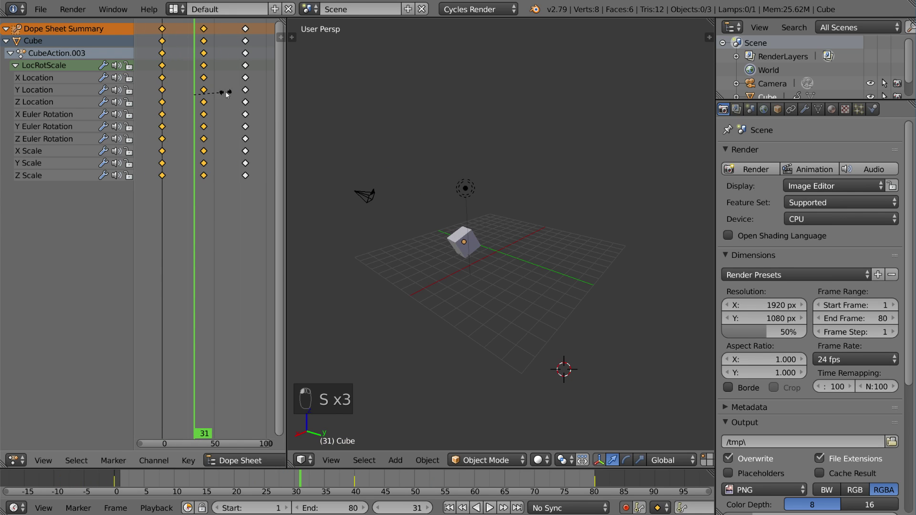
{"action": "left_click", "coordinate": [229, 87]}
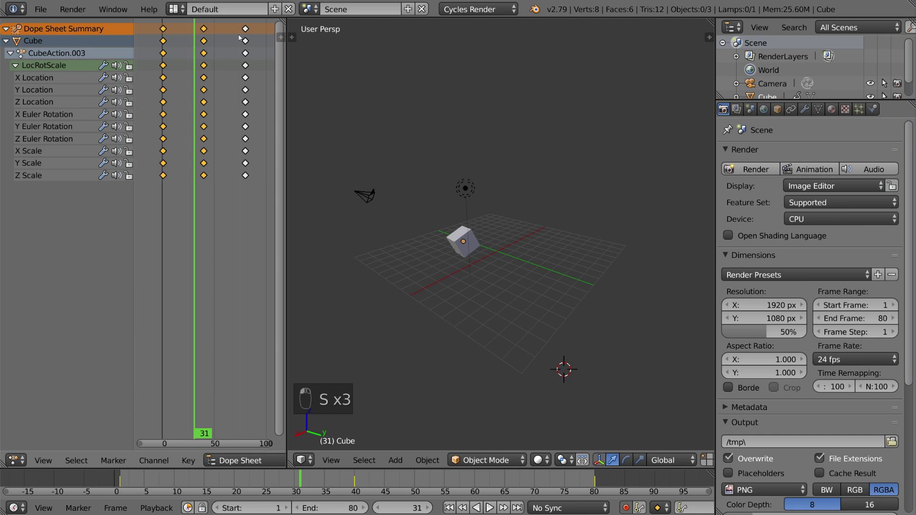
{"action": "left_click", "coordinate": [162, 72]}
{"action": "scroll", "coordinate": [214, 113], "scroll_direction": "down", "scroll_amount": 2}
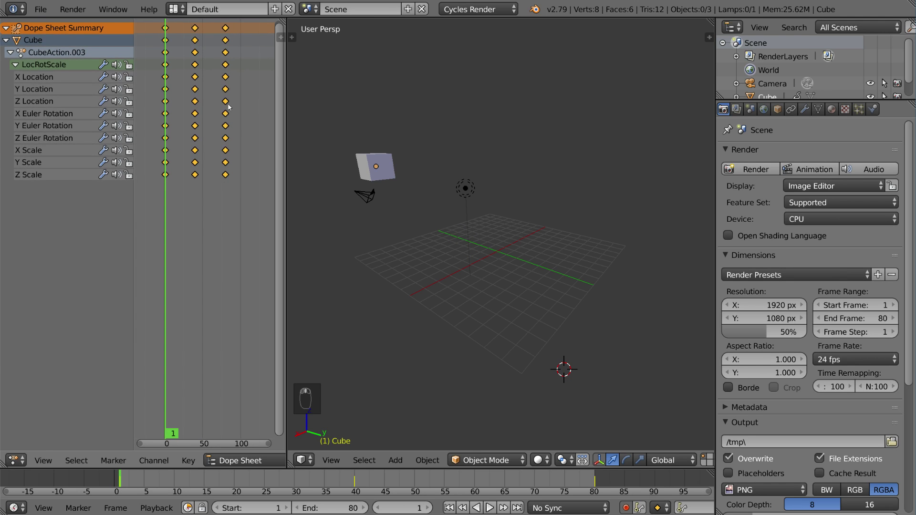
{"action": "key", "text": "s"}
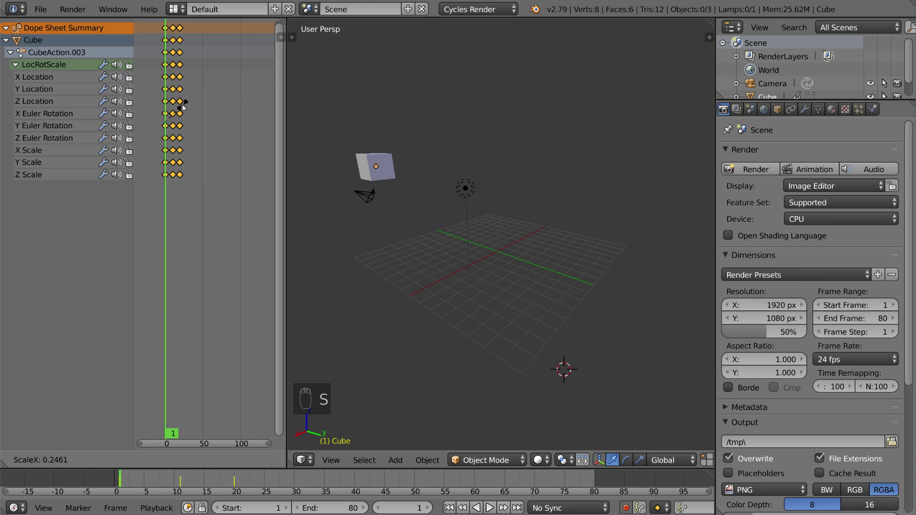
{"action": "left_click", "coordinate": [247, 84]}
{"action": "key", "text": "s"}
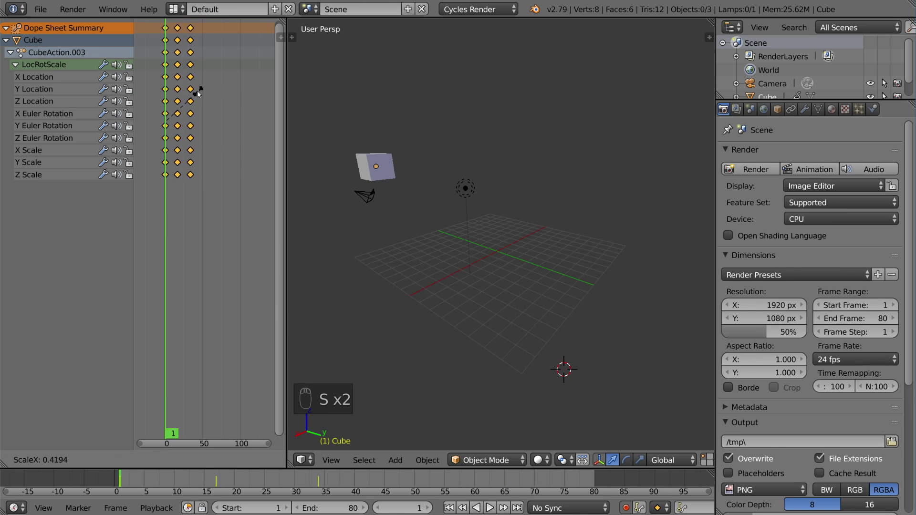
{"action": "left_click", "coordinate": [187, 95]}
{"action": "key", "text": "alt+a"}
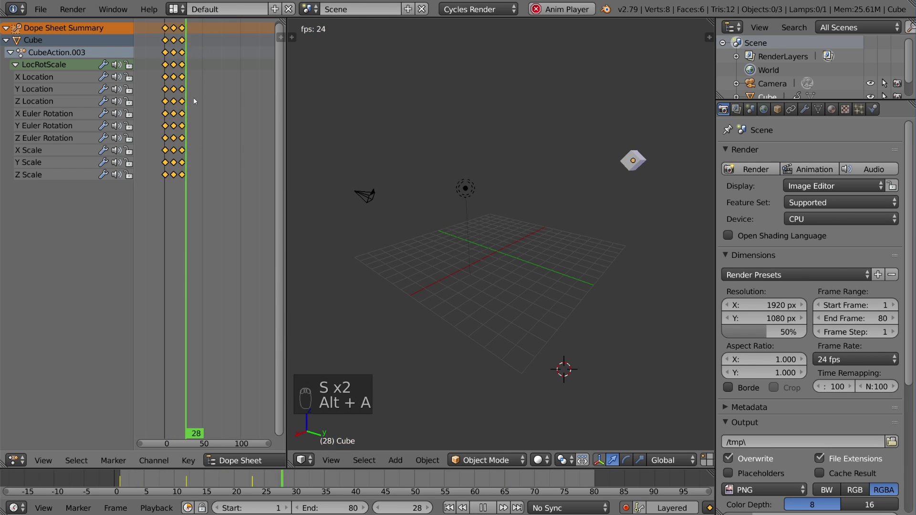
{"action": "key", "text": "alt+a"}
Scale the keyframes wider apart, shift them in time, and play the animation to check
{"action": "key", "text": "s"}
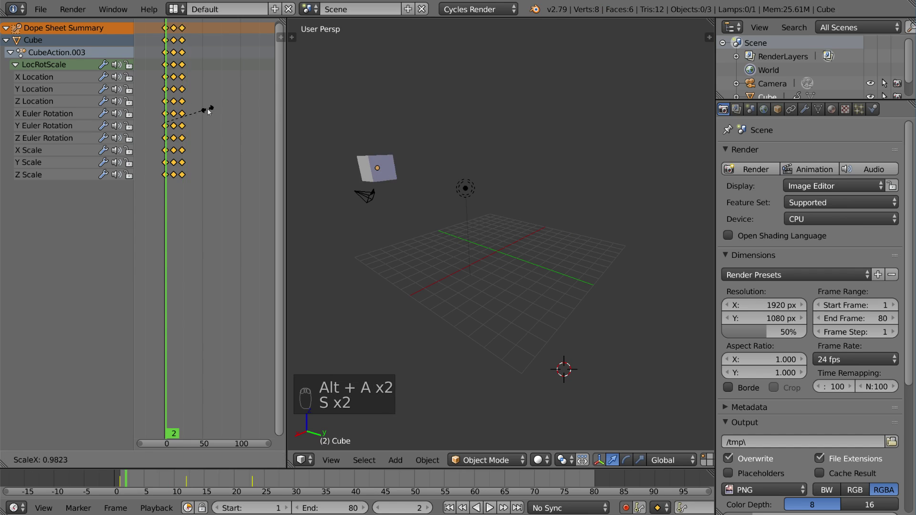
{"action": "left_click", "coordinate": [283, 106]}
{"action": "key", "text": "g"}
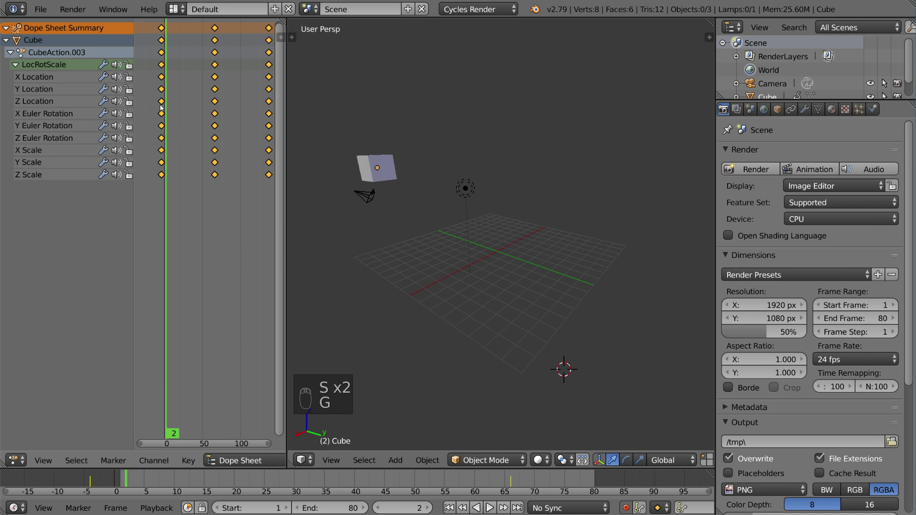
{"action": "key", "text": "g"}
{"action": "left_click", "coordinate": [167, 104]}
{"action": "key", "text": "alt+a"}
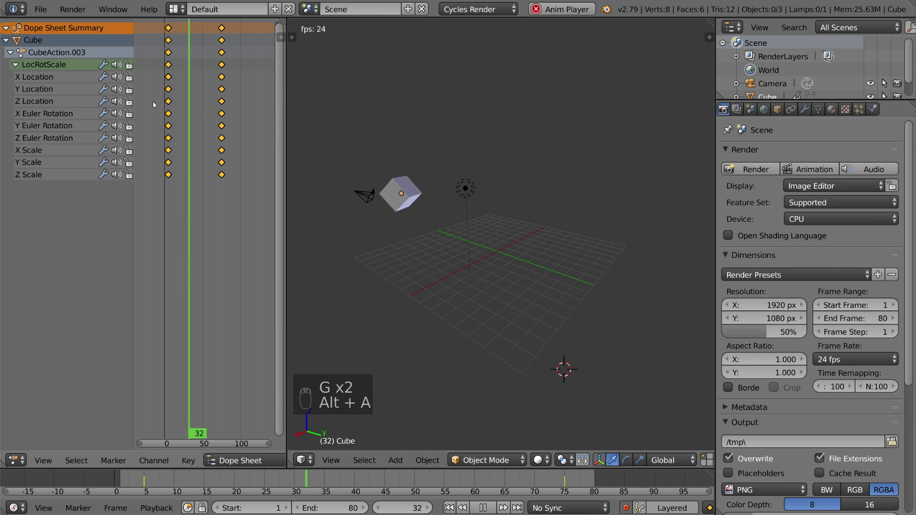
{"action": "key", "text": "alt+a"}
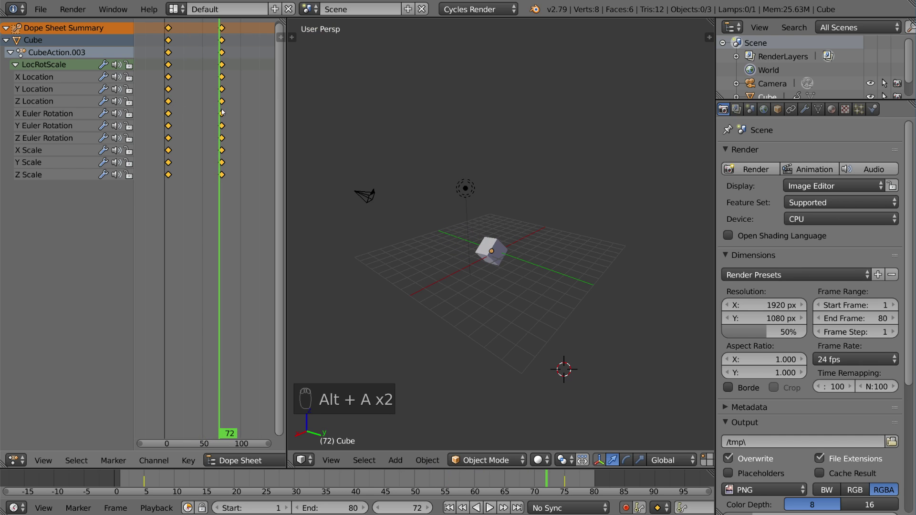
{"action": "key", "text": "alt+a"}
Try nudging the keys earlier, cancel the move, then select the Y Location key at frame 1
{"action": "key", "text": "g"}
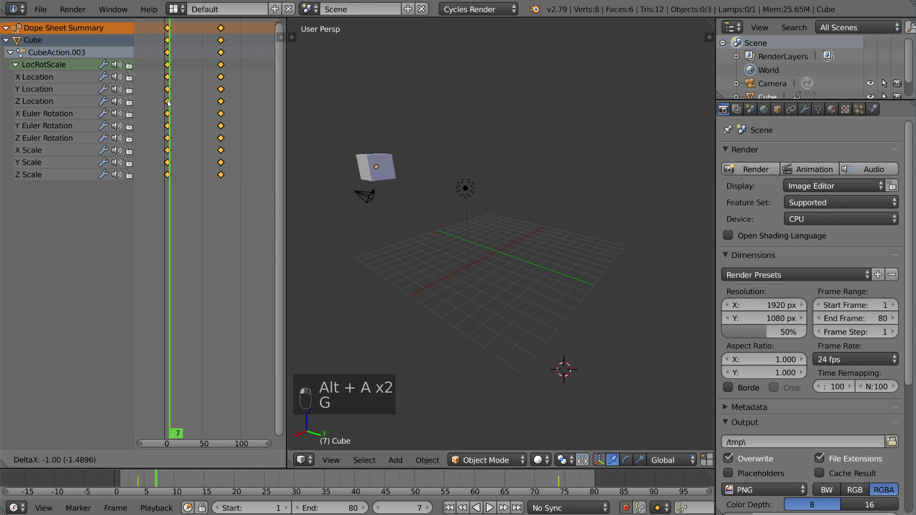
{"action": "scroll", "coordinate": [166, 108], "scroll_direction": "up", "scroll_amount": 2}
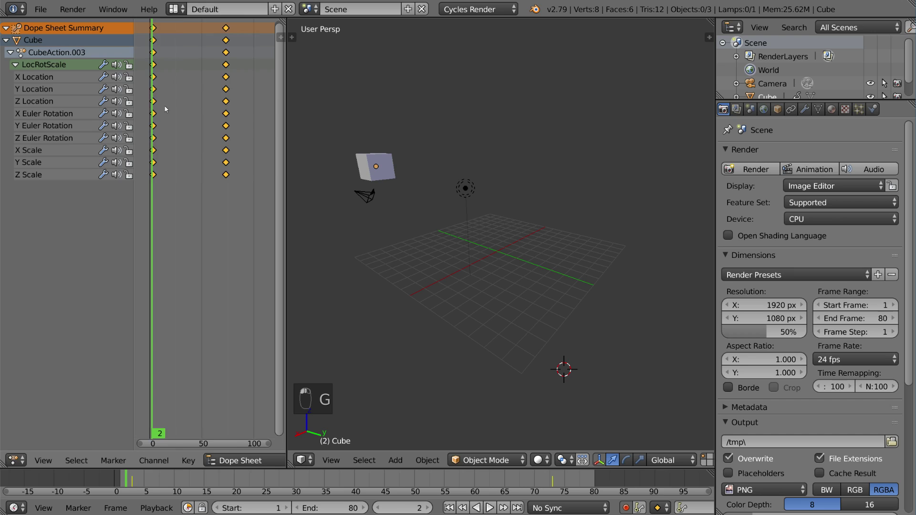
{"action": "scroll", "coordinate": [181, 105], "scroll_direction": "up", "scroll_amount": 1}
{"action": "key", "text": "g"}
{"action": "scroll", "coordinate": [191, 98], "scroll_direction": "up", "scroll_amount": 1}
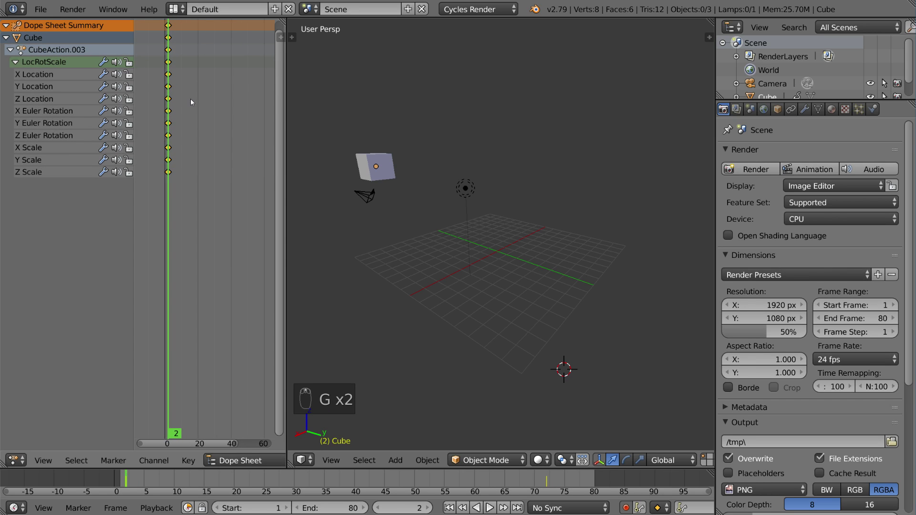
{"action": "key", "text": "Left"}
{"action": "key", "text": "g"}
{"action": "right_click", "coordinate": [188, 99]}
{"action": "scroll", "coordinate": [188, 99], "scroll_direction": "down", "scroll_amount": 5}
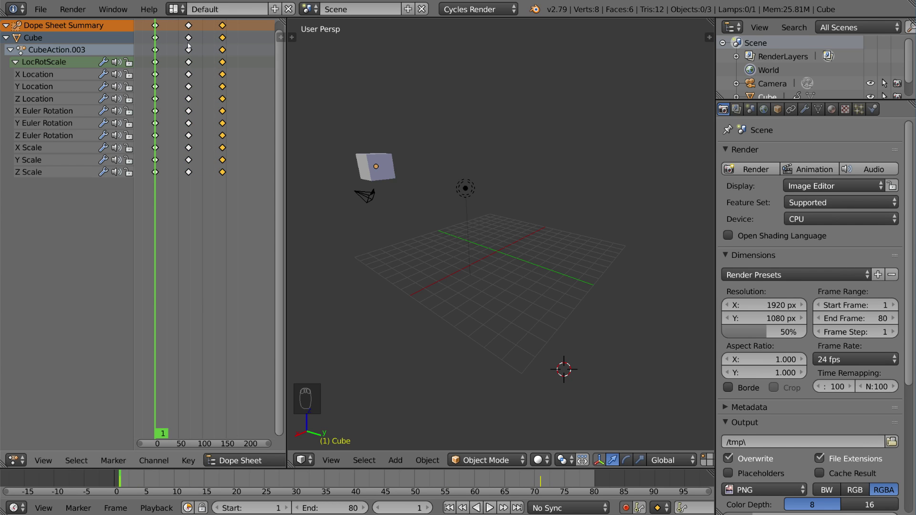
{"action": "left_click", "coordinate": [155, 63]}
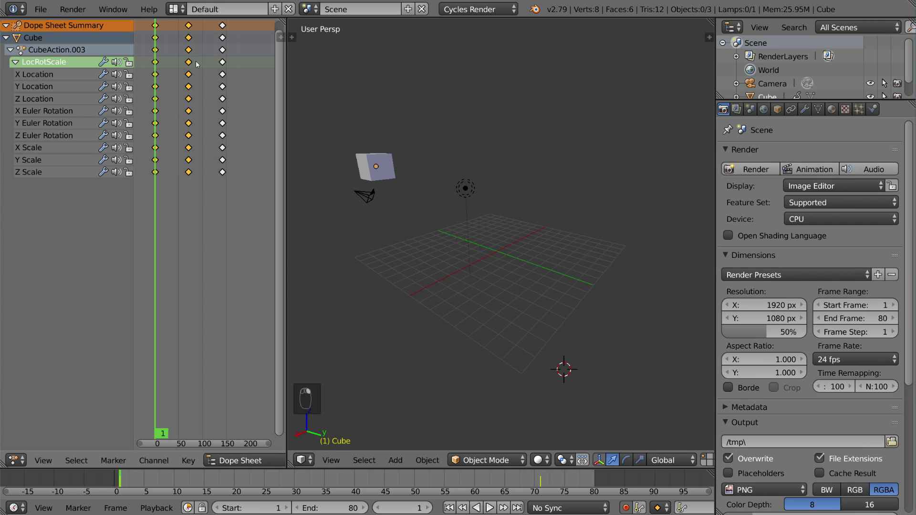
{"action": "left_click", "coordinate": [154, 87]}
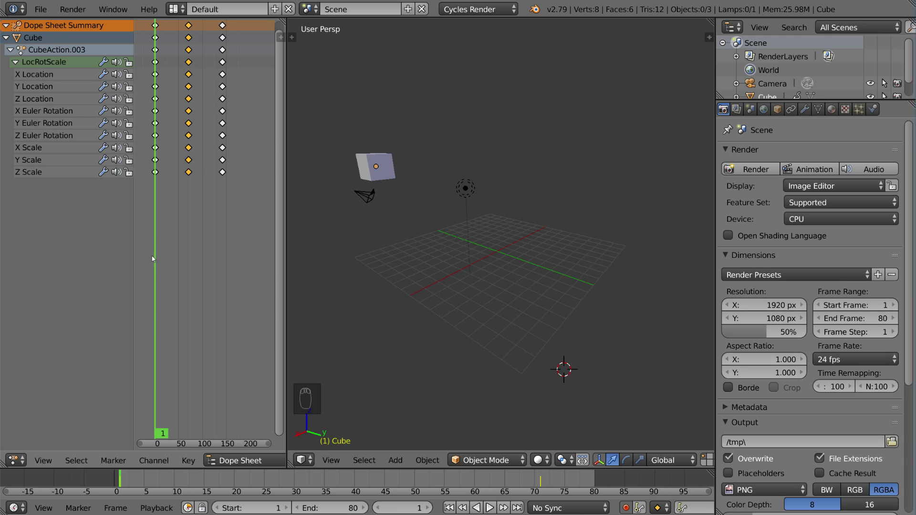
Split the Dope Sheet vertically, make the lower area a Graph Editor, and frame the cube's curves
{"action": "left_click_drag", "start_coordinate": [4, 465], "coordinate": [6, 296]}
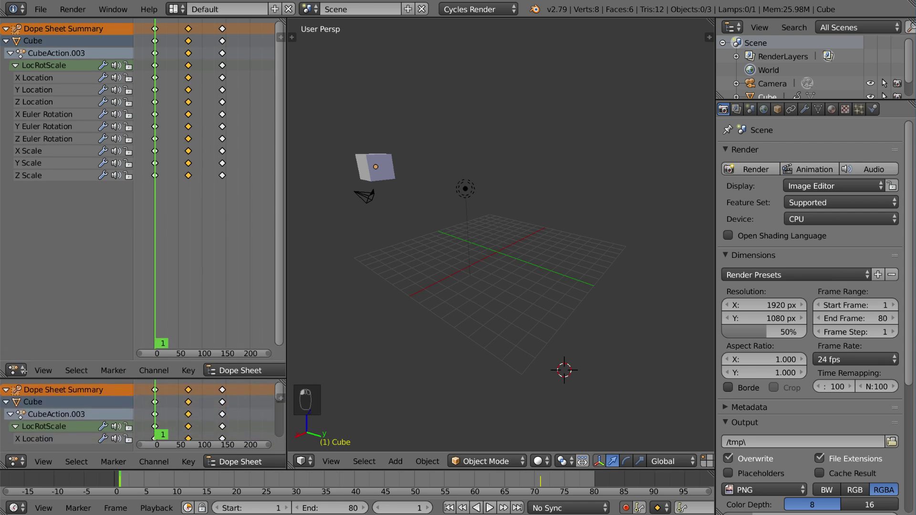
{"action": "left_click", "coordinate": [13, 461]}
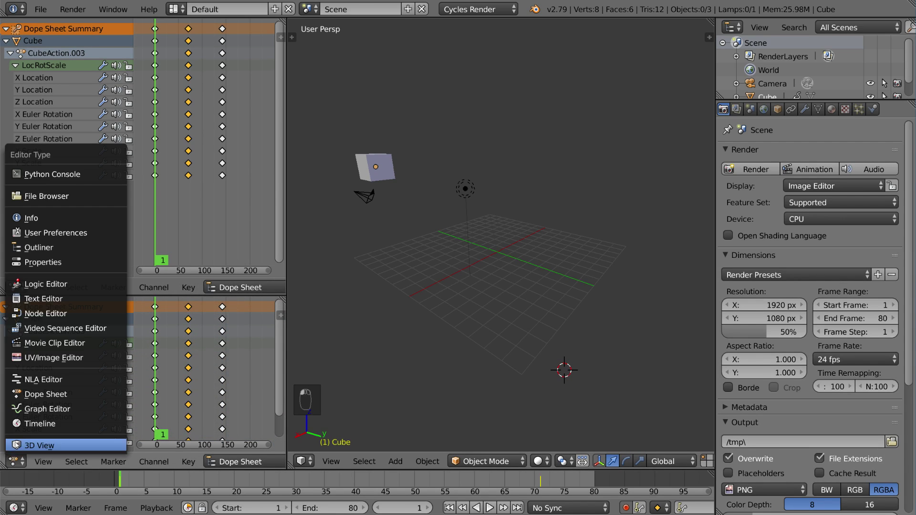
{"action": "left_click", "coordinate": [31, 410]}
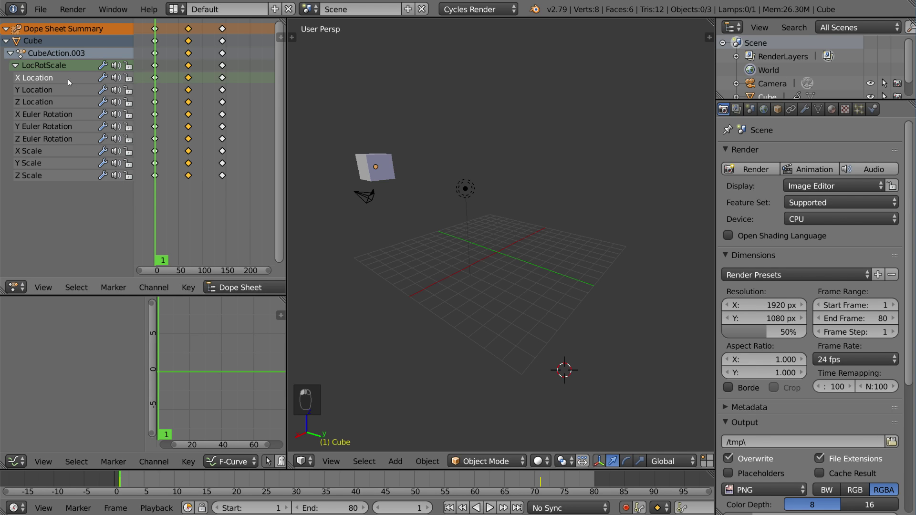
{"action": "scroll", "coordinate": [233, 358], "scroll_direction": "down", "scroll_amount": 1}
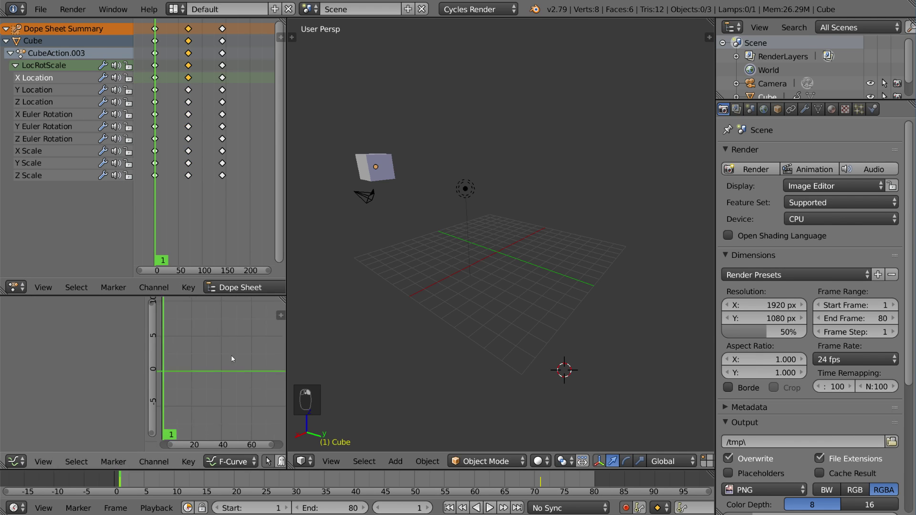
{"action": "key", "text": "Home"}
{"action": "right_click", "coordinate": [376, 167]}
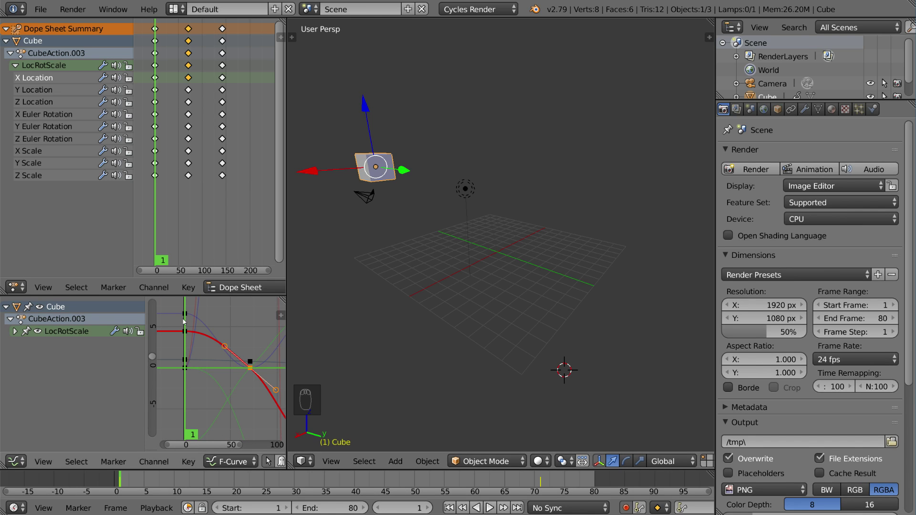
Select the blue curve's first-keyframe right handle and scale it to lengthen both handles
{"action": "scroll", "coordinate": [224, 334], "scroll_direction": "down", "scroll_amount": 2}
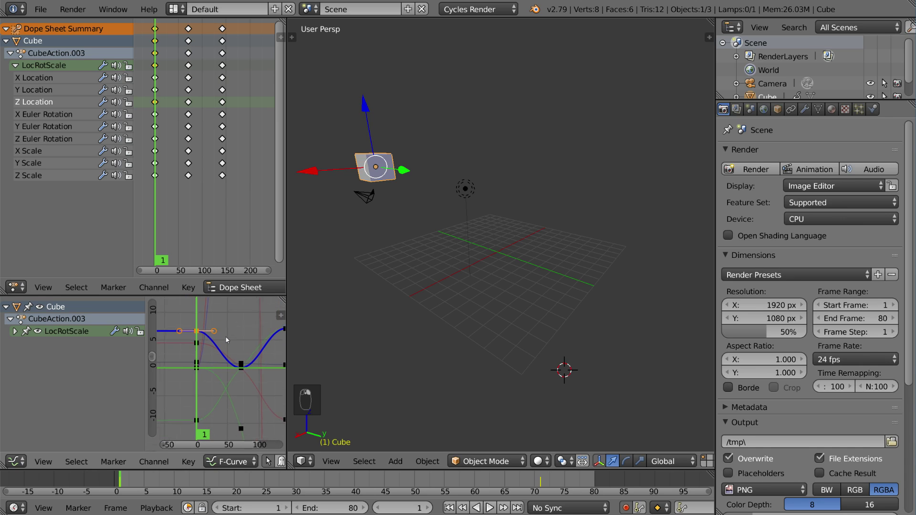
{"action": "middle_click_drag", "start_coordinate": [237, 337], "coordinate": [186, 335], "text": "ctrl"}
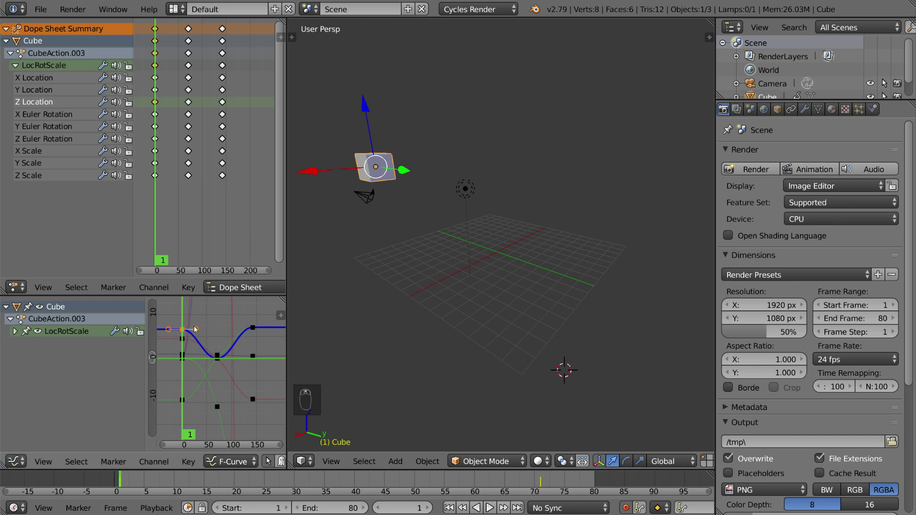
{"action": "right_click", "coordinate": [194, 329]}
{"action": "key", "text": "g"}
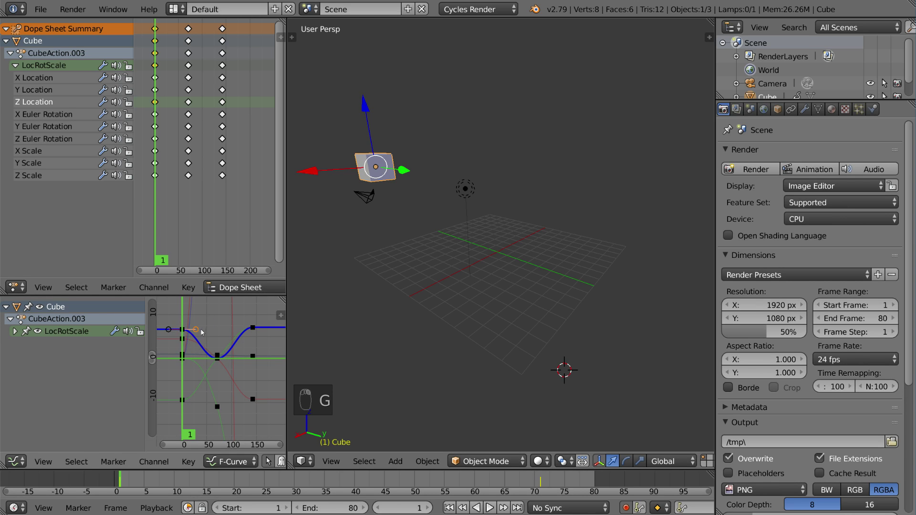
{"action": "key", "text": "s"}
{"action": "key", "text": "s"}
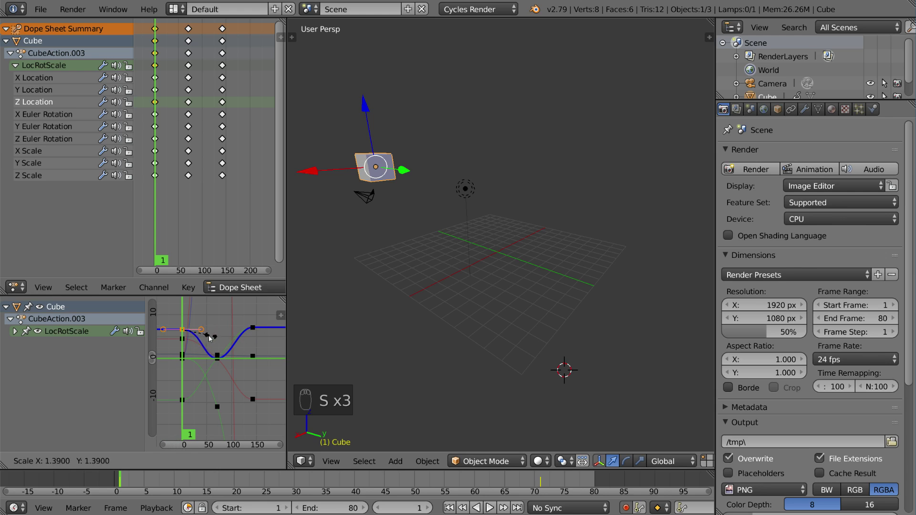
{"action": "left_click", "coordinate": [207, 321]}
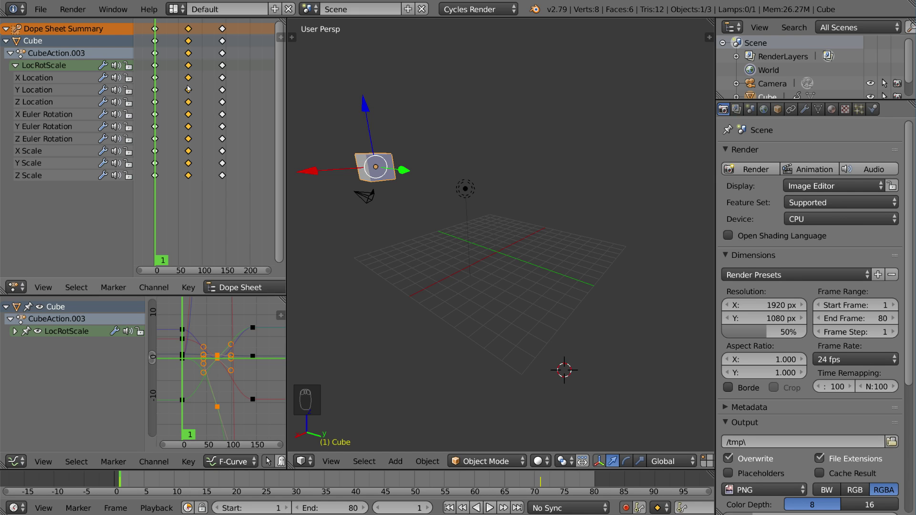
Set the selected keyframe handles to Vector type
{"action": "scroll", "coordinate": [248, 340], "scroll_direction": "down", "scroll_amount": 2}
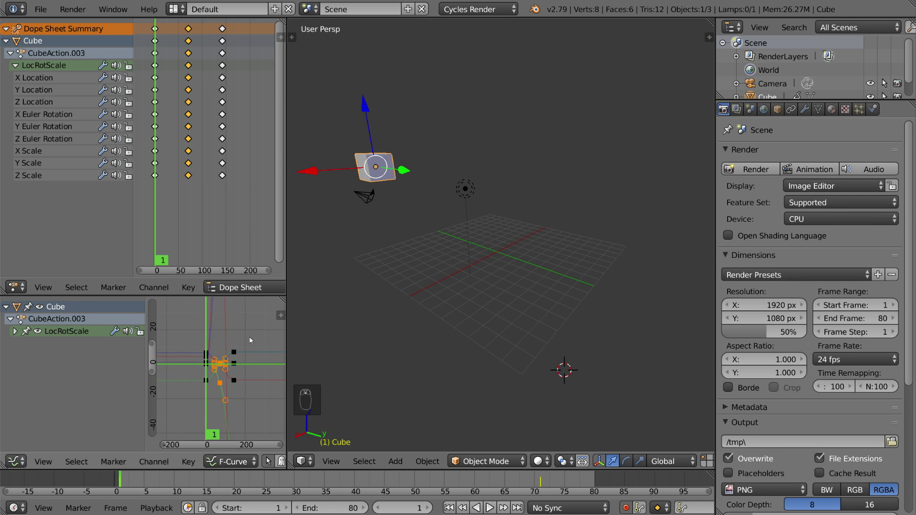
{"action": "scroll", "coordinate": [250, 339], "scroll_direction": "up", "scroll_amount": 2}
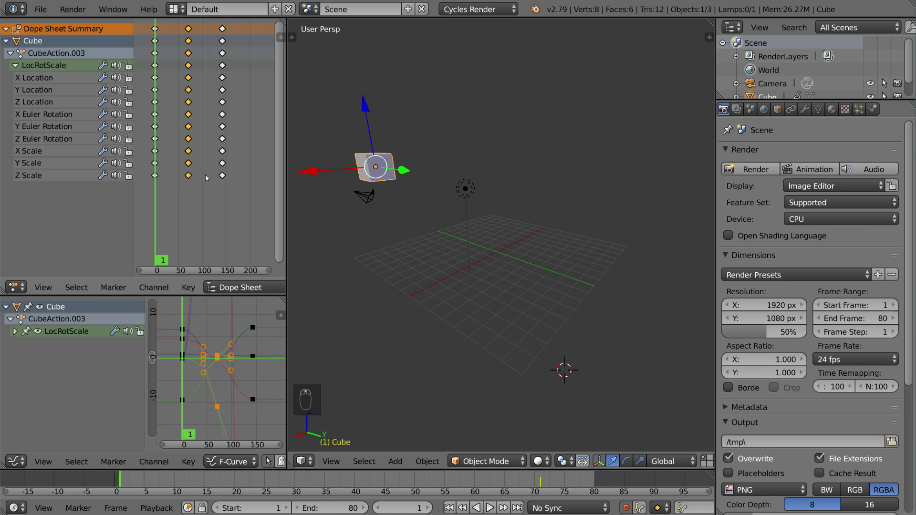
{"action": "key", "text": "v"}
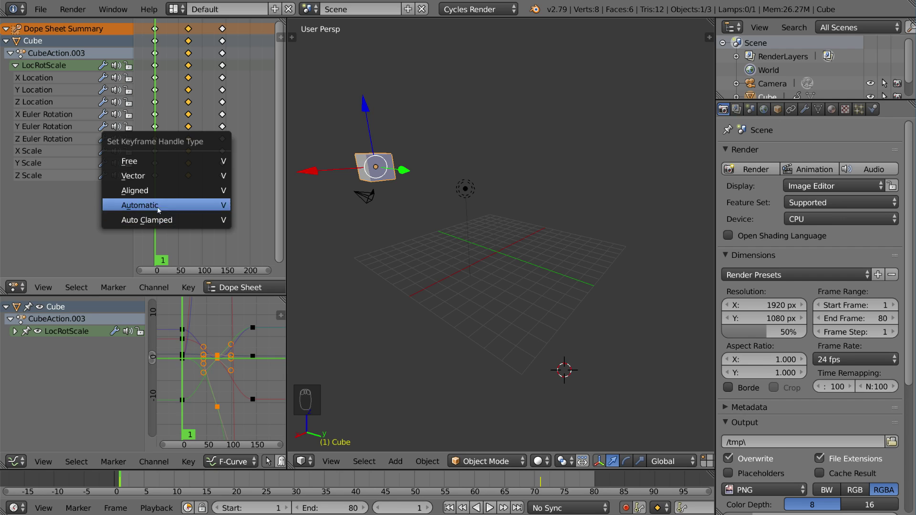
{"action": "left_click", "coordinate": [167, 176]}
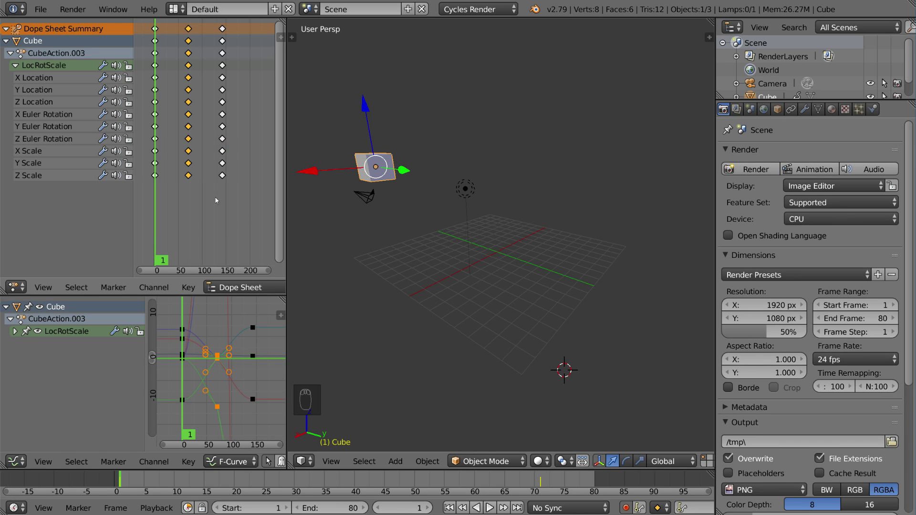
Frame the Z Location middle keyframe, start moving it, cancel, then play the animation
{"action": "left_click", "coordinate": [224, 387]}
{"action": "key", "text": "KP_Decimal"}
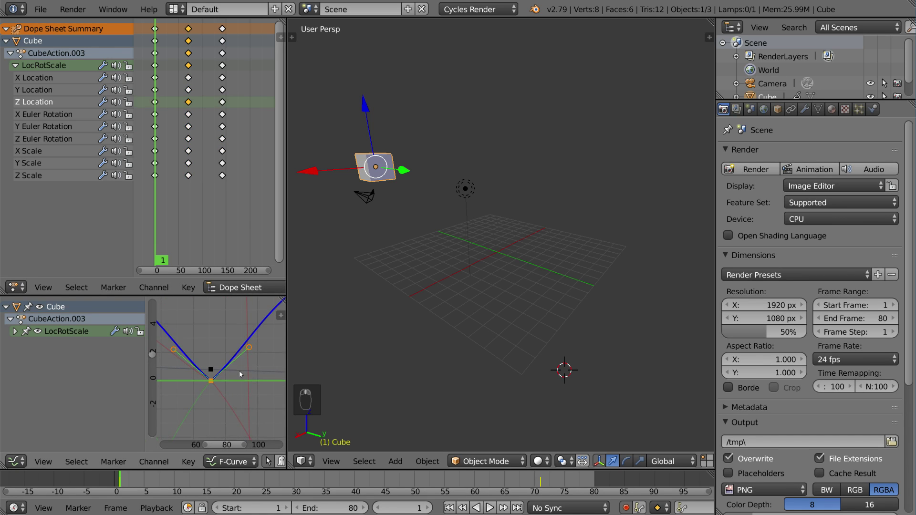
{"action": "key", "text": "g"}
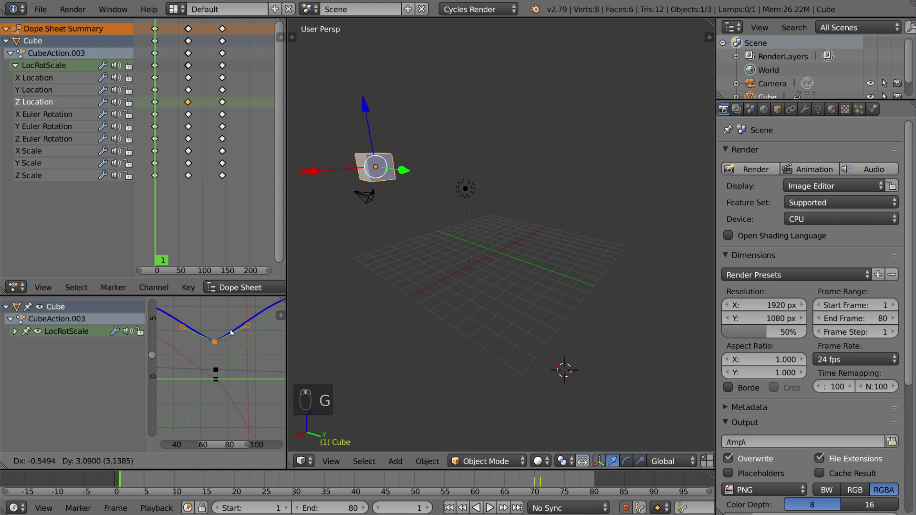
{"action": "right_click", "coordinate": [240, 367]}
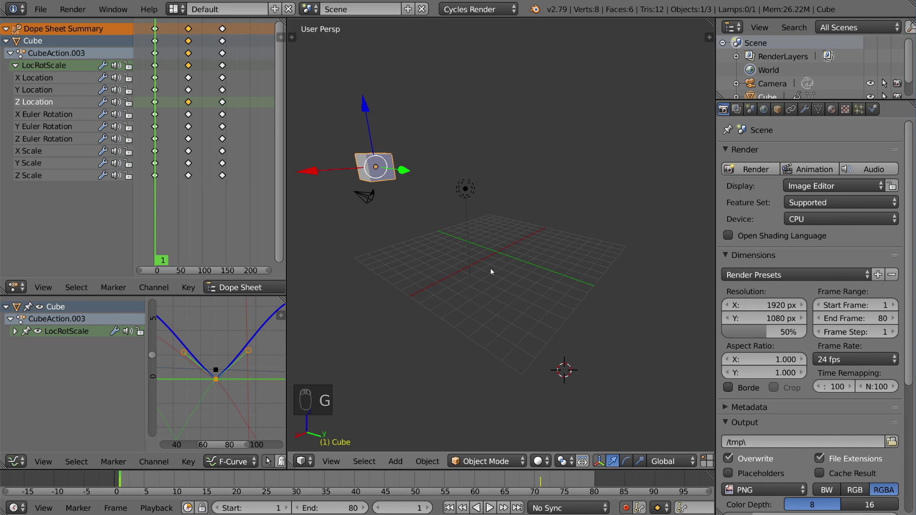
{"action": "key", "text": "alt+a"}
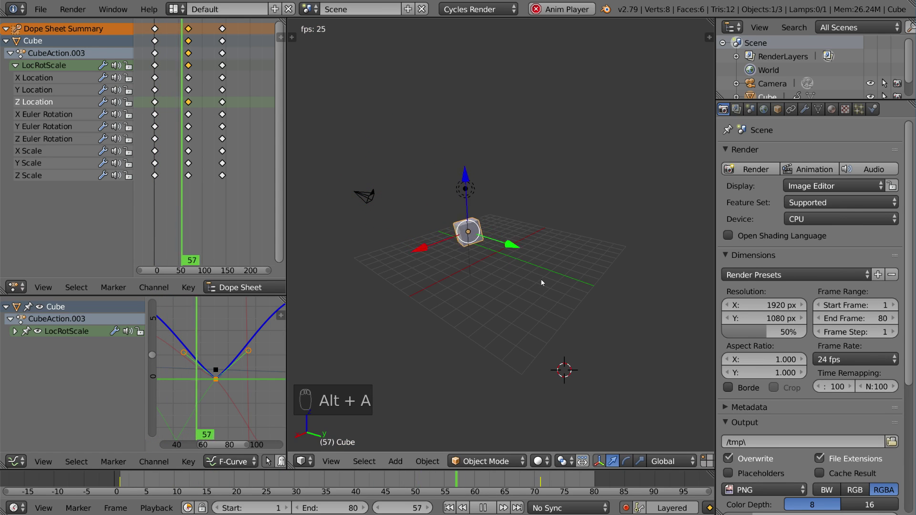
Stop playback, scale all keys toward frame 1 to end near frame 80, and replay
{"action": "key", "text": "alt+a"}
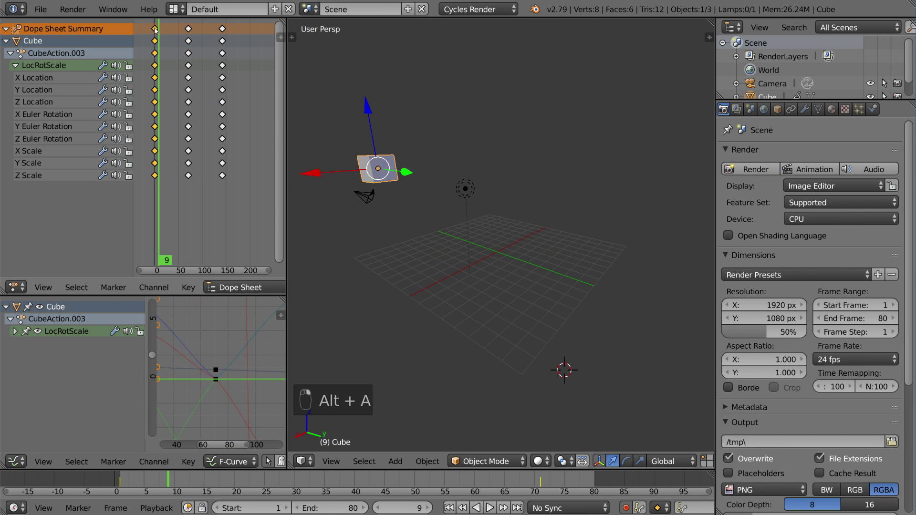
{"action": "key", "text": "alt+a"}
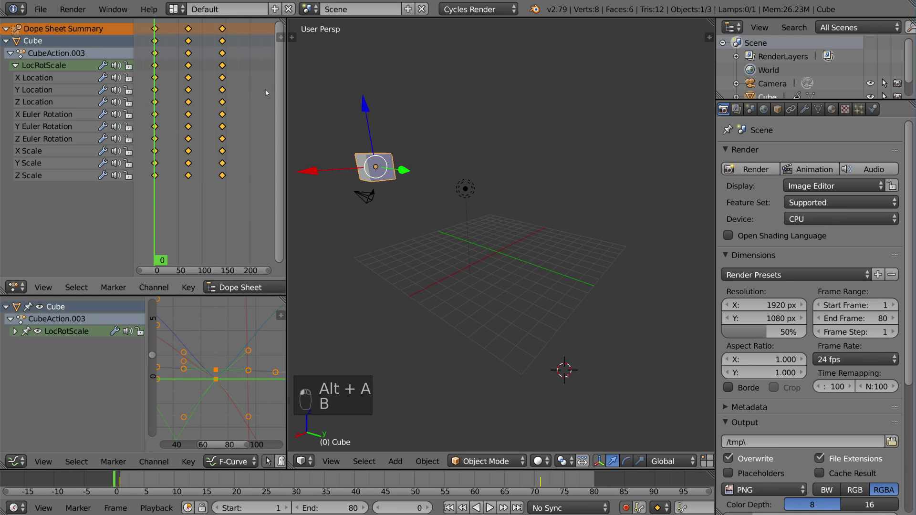
{"action": "key", "text": "s"}
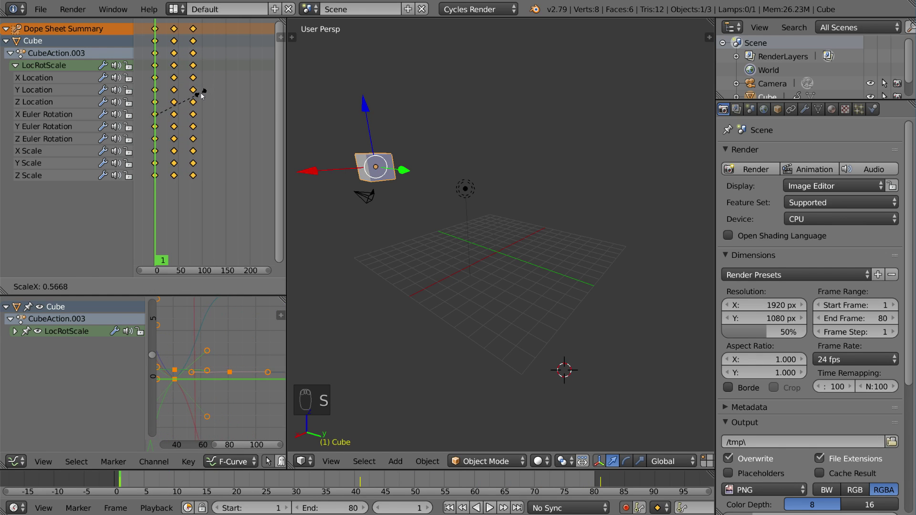
{"action": "key", "text": "alt+a"}
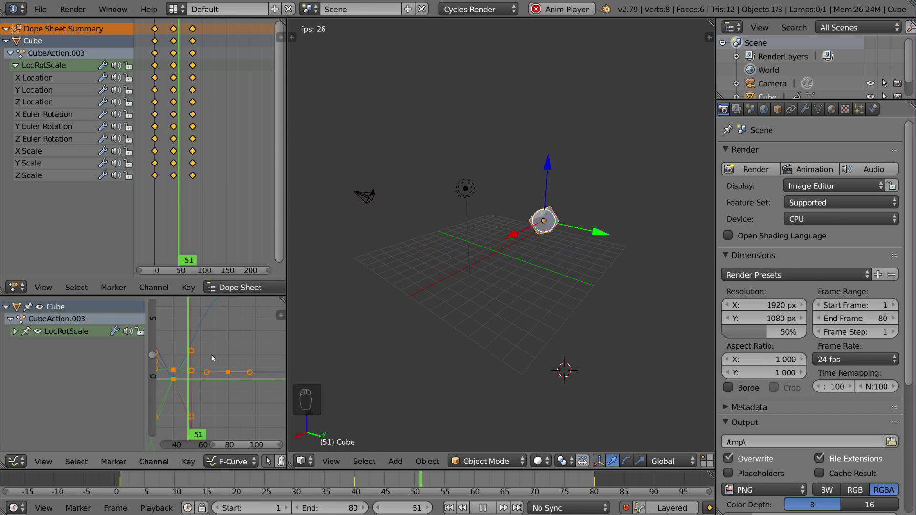
Select the middle keyframe column in the Dope Sheet and apply Auto Clamped handles
{"action": "right_click", "coordinate": [173, 29]}
{"action": "key", "text": "v"}
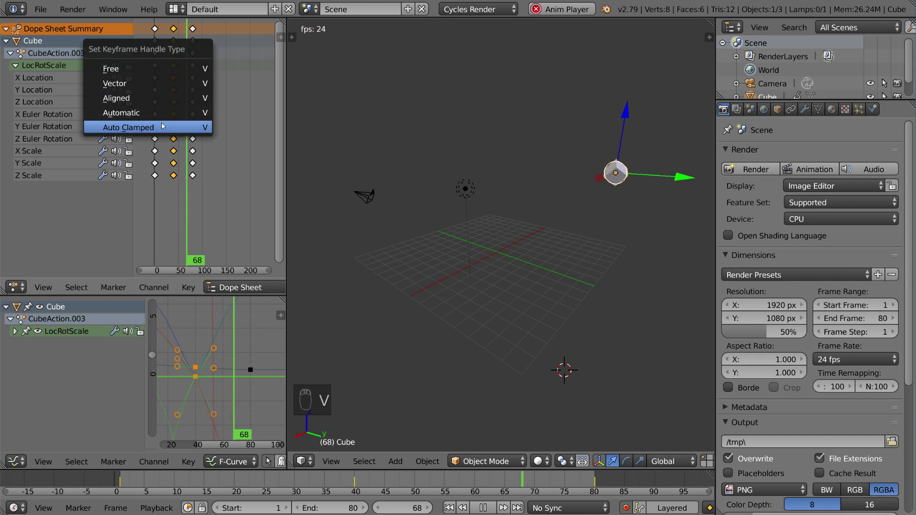
{"action": "left_click", "coordinate": [189, 128]}
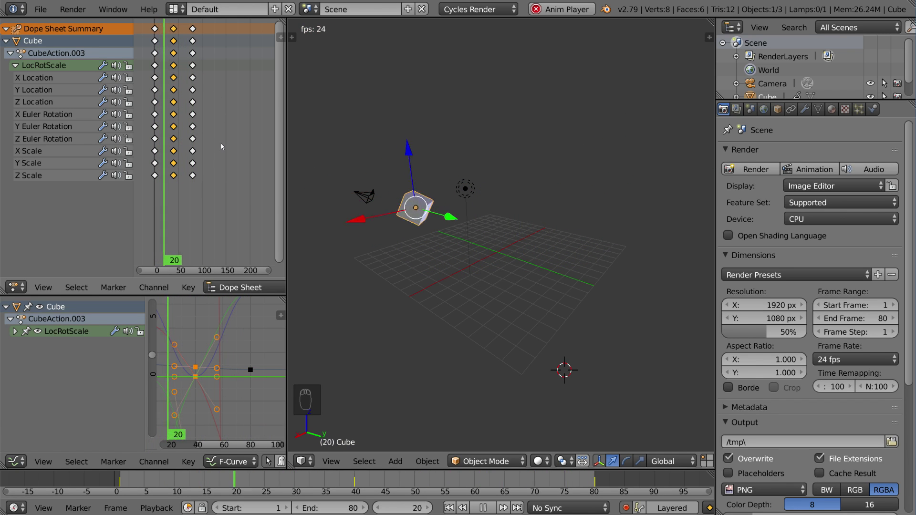
Select all keys and switch their interpolation to Constant, then Linear
{"action": "key", "text": "t"}
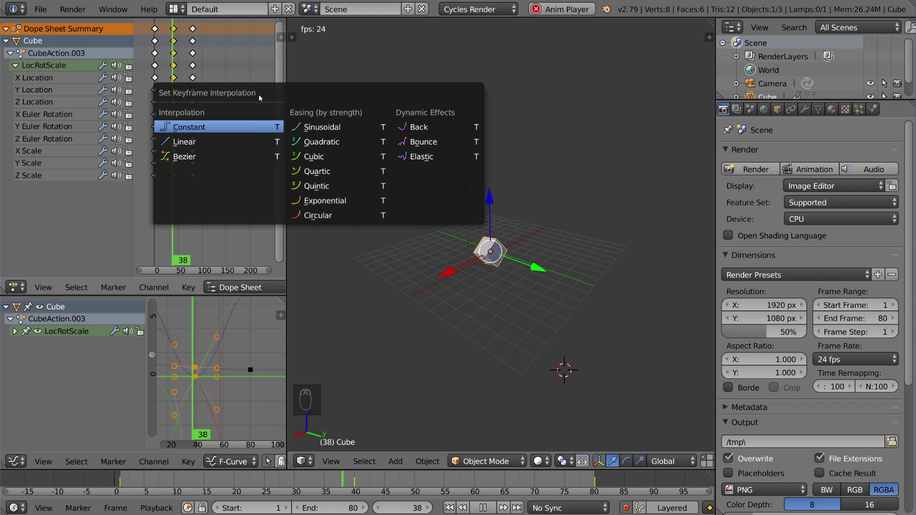
{"action": "left_click", "coordinate": [217, 162]}
{"action": "key", "text": "a"}
{"action": "key", "text": "a"}
{"action": "key", "text": "a"}
{"action": "key", "text": "t"}
{"action": "left_click", "coordinate": [190, 65]}
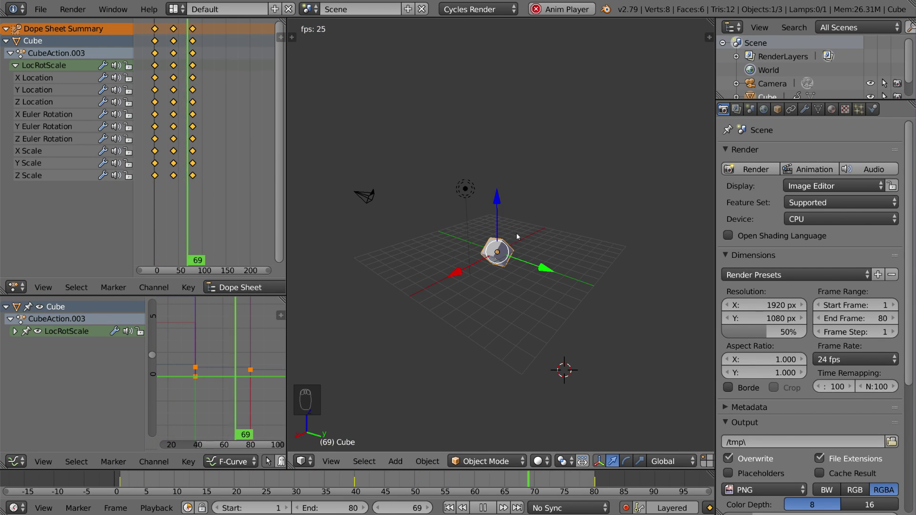
{"action": "key", "text": "t"}
{"action": "left_click", "coordinate": [186, 113]}
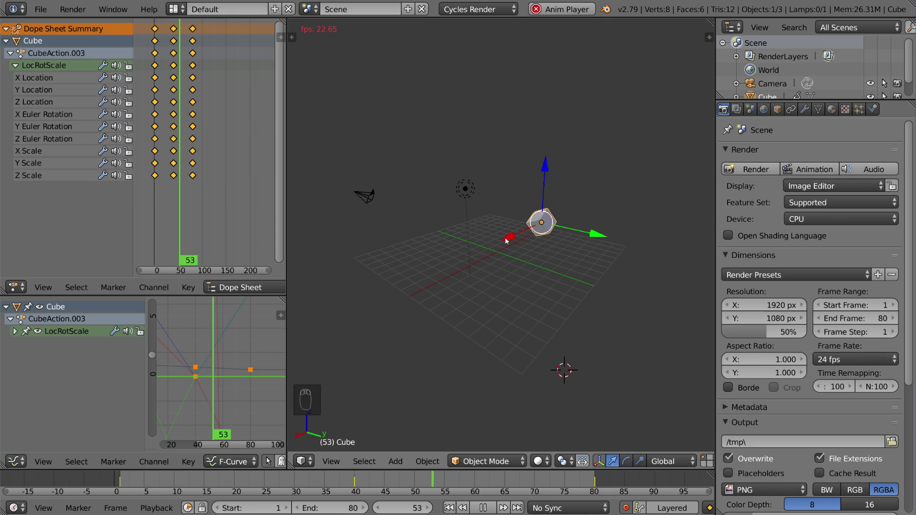
Switch the interpolation to Bezier, then Elastic, and finally Bounce
{"action": "key", "text": "t"}
{"action": "left_click", "coordinate": [153, 129]}
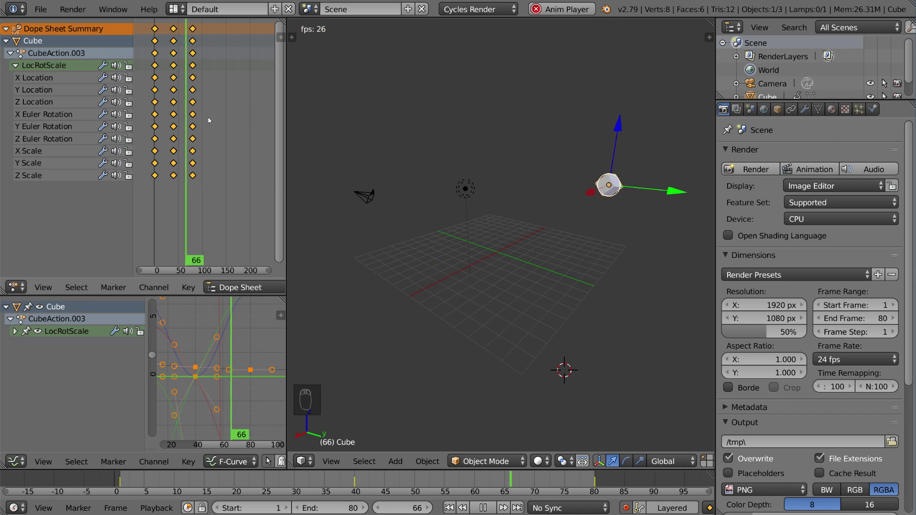
{"action": "key", "text": "t"}
{"action": "left_click", "coordinate": [410, 118]}
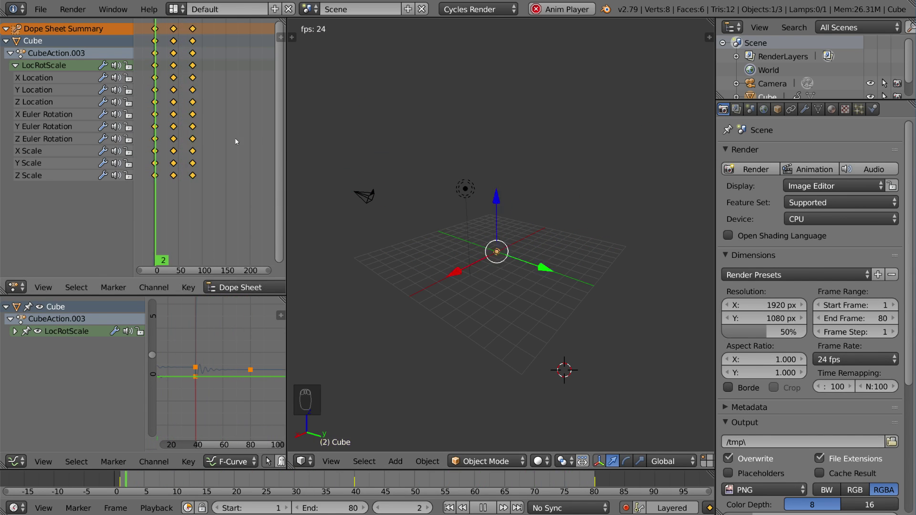
{"action": "key", "text": "t"}
{"action": "left_click", "coordinate": [298, 119]}
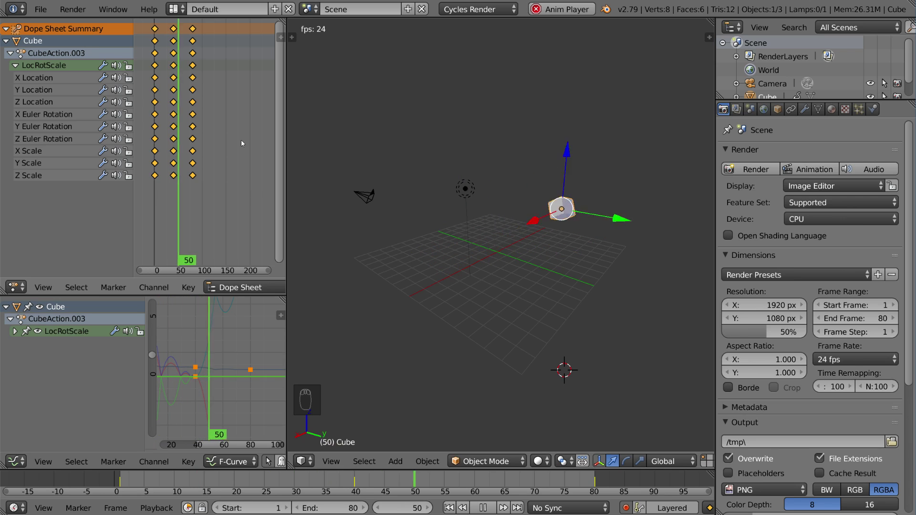
Delete the extra keyframe column in the Dope Sheet so three key poses remain, then replay the animation
{"action": "key", "text": "alt+a"}
{"action": "key", "text": "alt+a"}
{"action": "key", "text": "g"}
{"action": "left_click", "coordinate": [413, 153]}
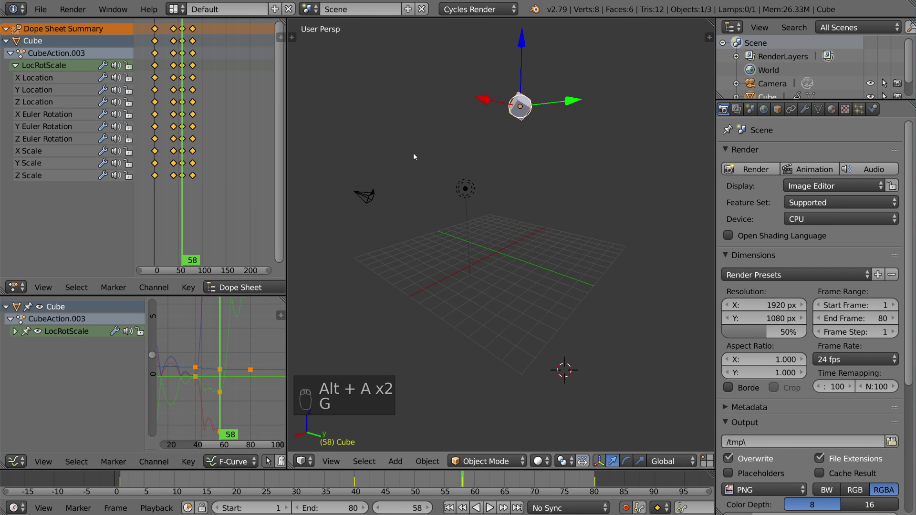
{"action": "key", "text": "alt+a"}
{"action": "key", "text": "alt+a"}
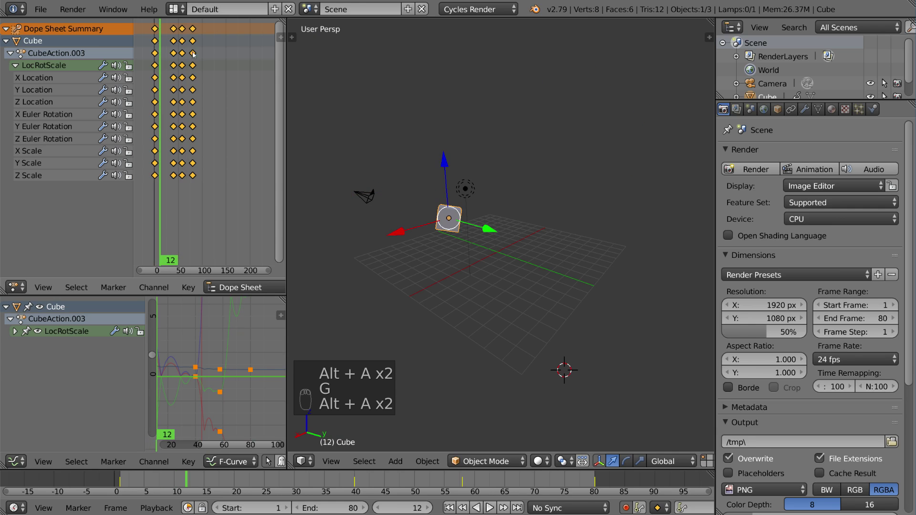
{"action": "key", "text": "x"}
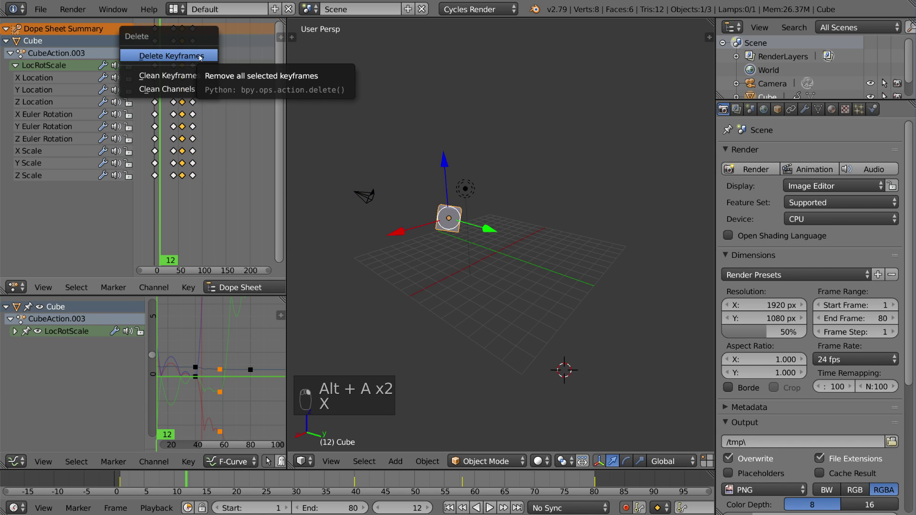
{"action": "left_click", "coordinate": [200, 56]}
{"action": "key", "text": "alt+a"}
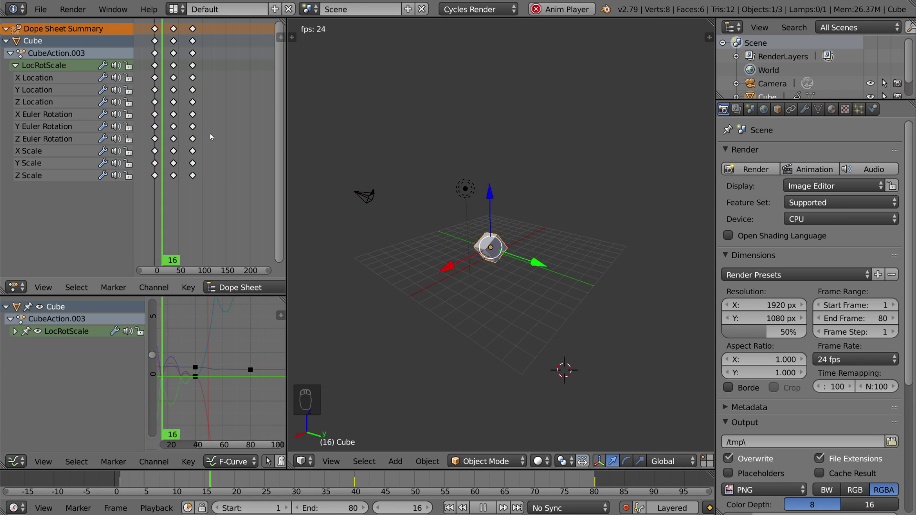
Set every cube keyframe in the Dope Sheet to Bezier interpolation
{"action": "key", "text": "a"}
{"action": "key", "text": "a"}
{"action": "key", "text": "a"}
{"action": "key", "text": "a"}
{"action": "key", "text": "t"}
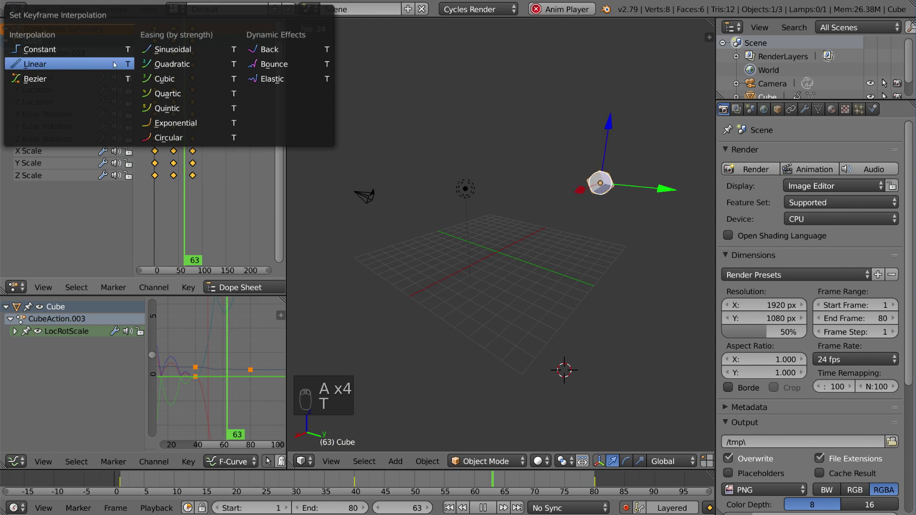
{"action": "left_click", "coordinate": [56, 78]}
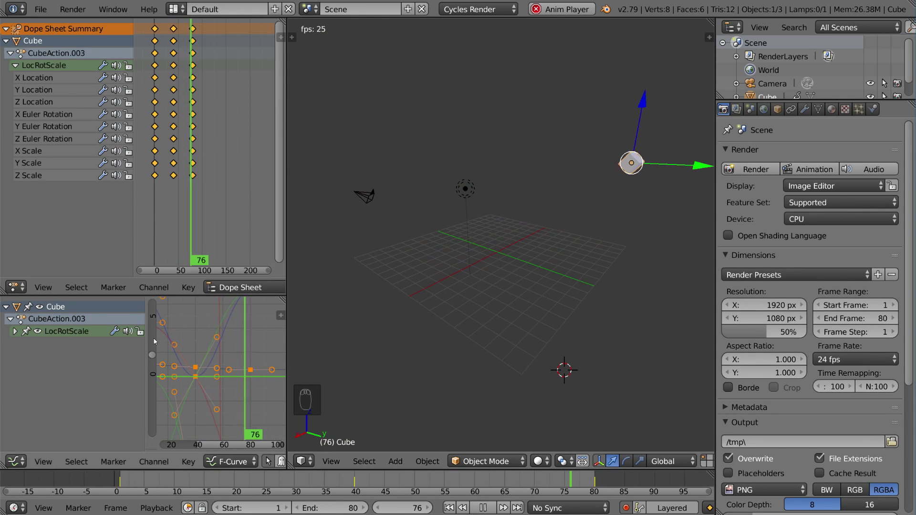